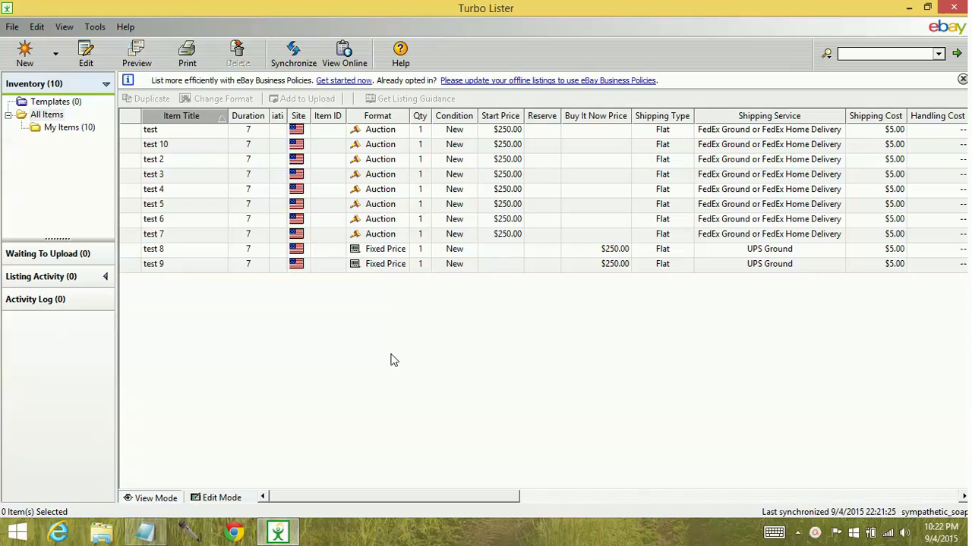
Open the Listing Activity view and bring up the options for synchronizing listings with eBay.
left_click(43, 279)
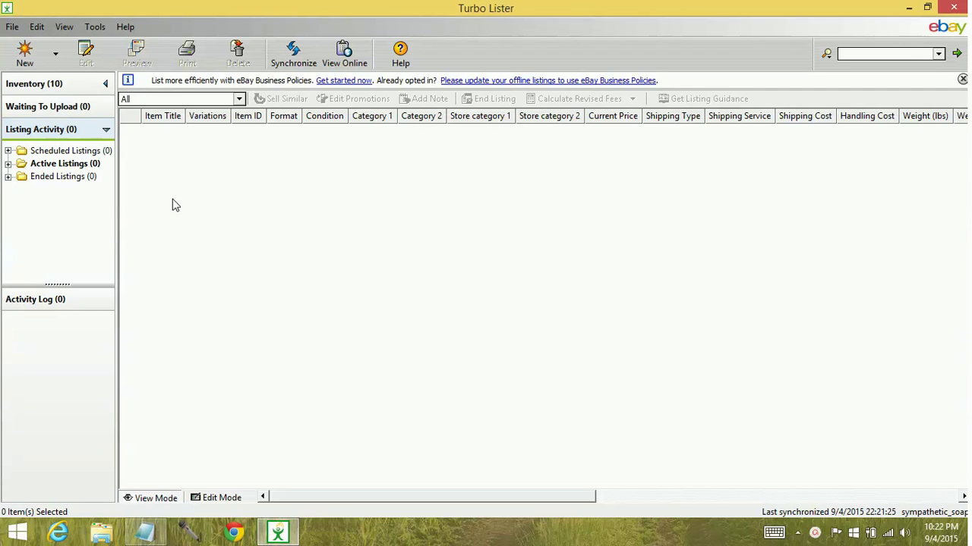
left_click(298, 59)
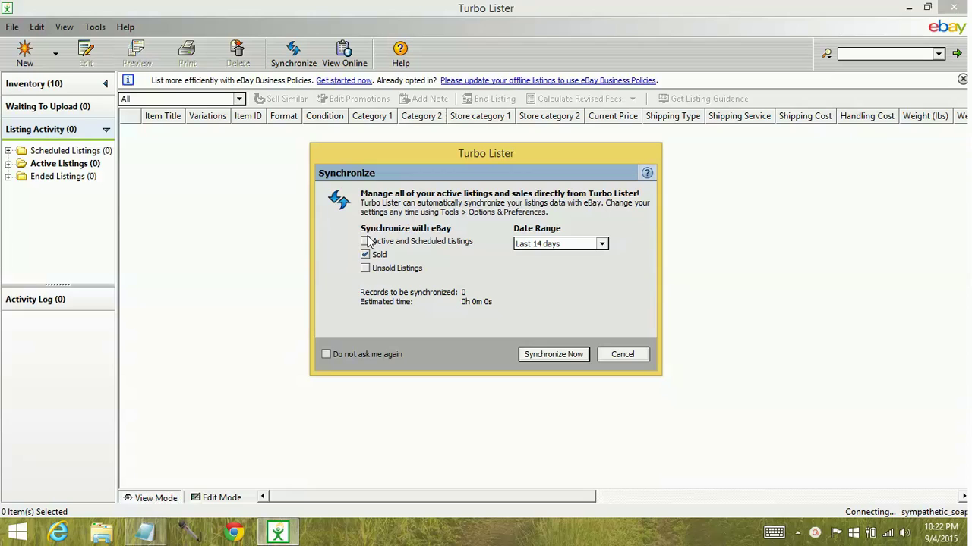
left_click(366, 241)
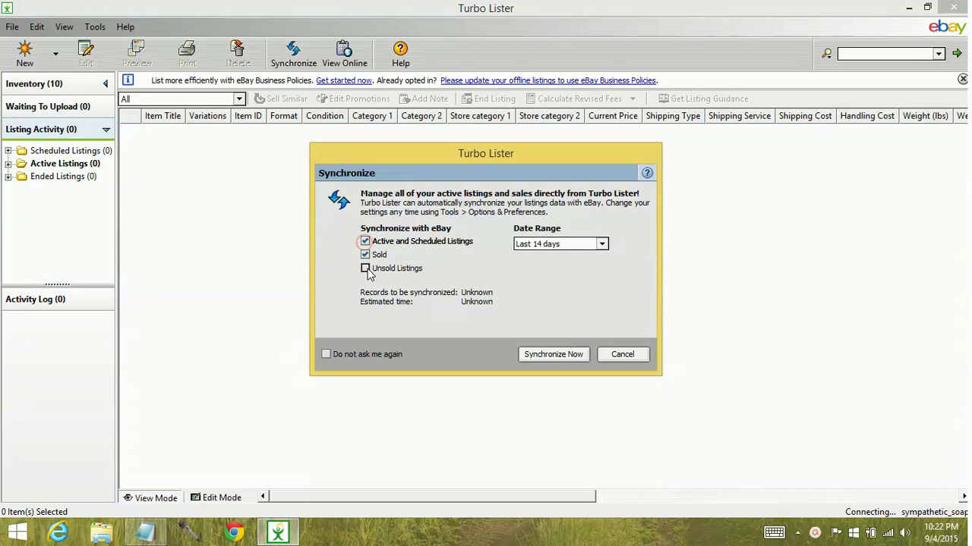
left_click(365, 270)
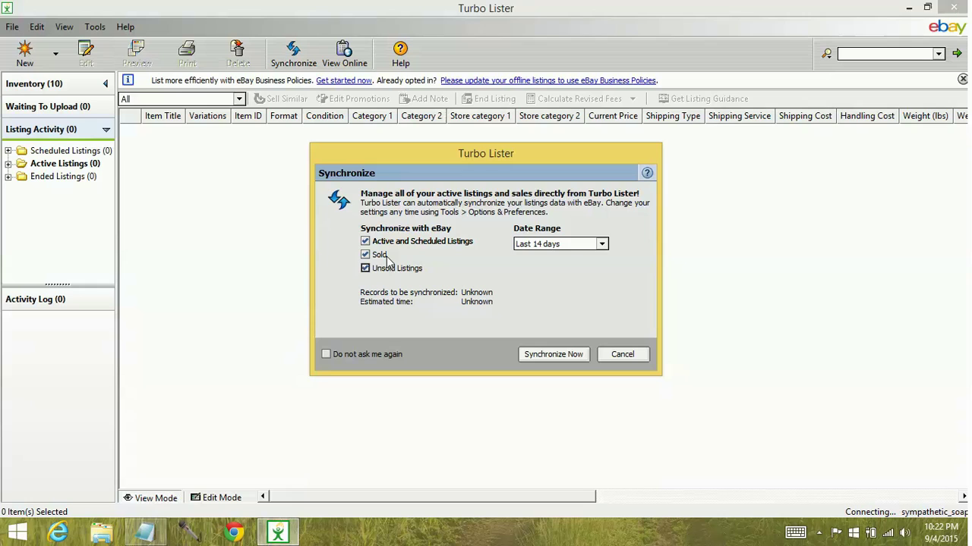
left_click(531, 245)
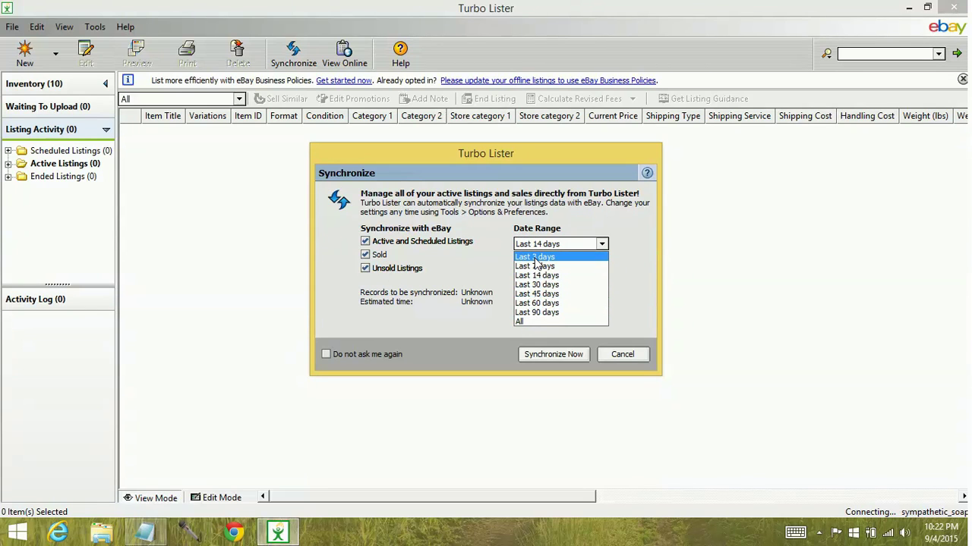
left_click(536, 275)
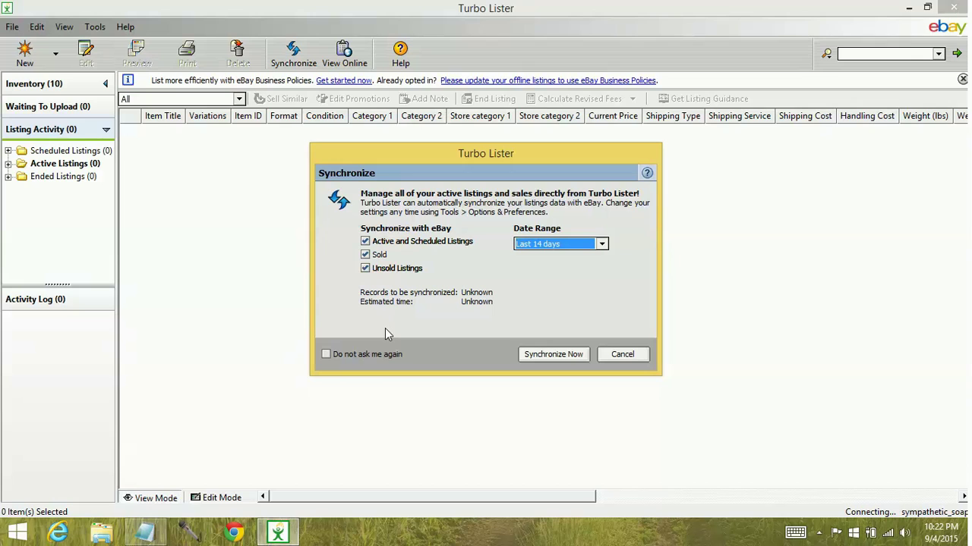
left_click(365, 241)
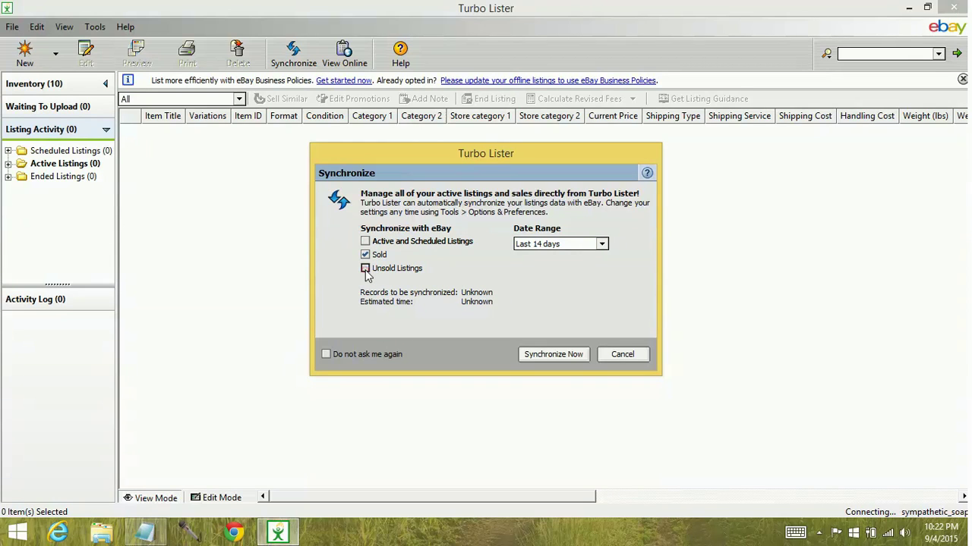
left_click(365, 269)
Synchronize only the sold listings from the last 30 days with eBay and dismiss the result.
left_click(527, 244)
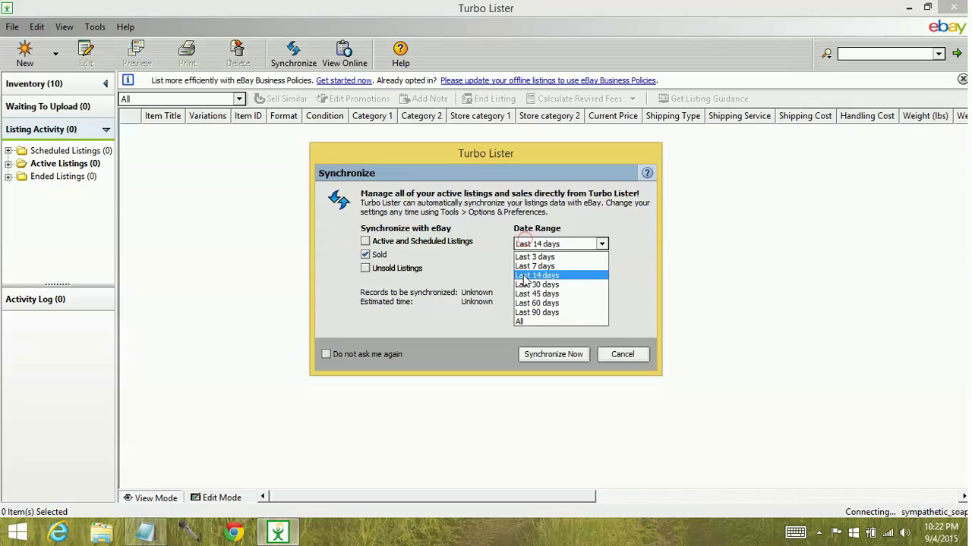
left_click(529, 286)
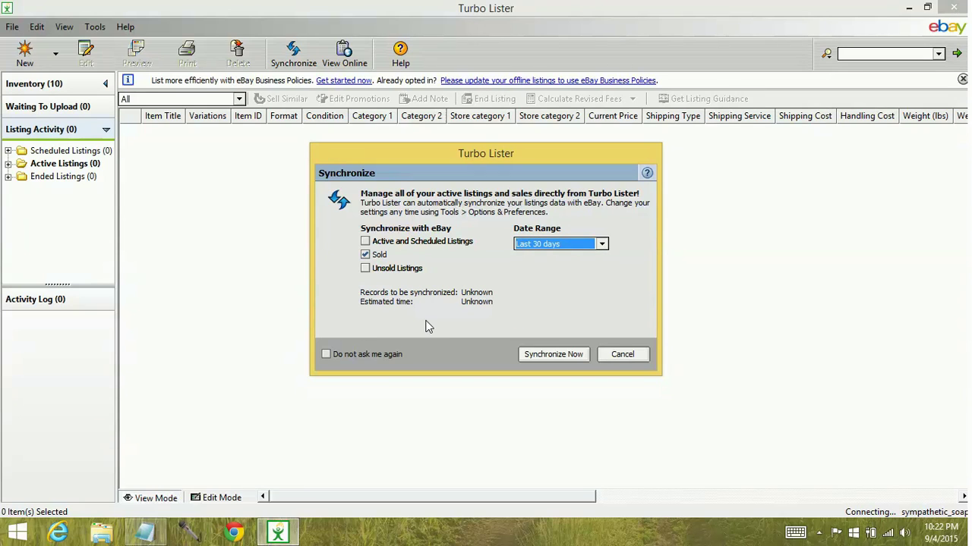
left_click(540, 359)
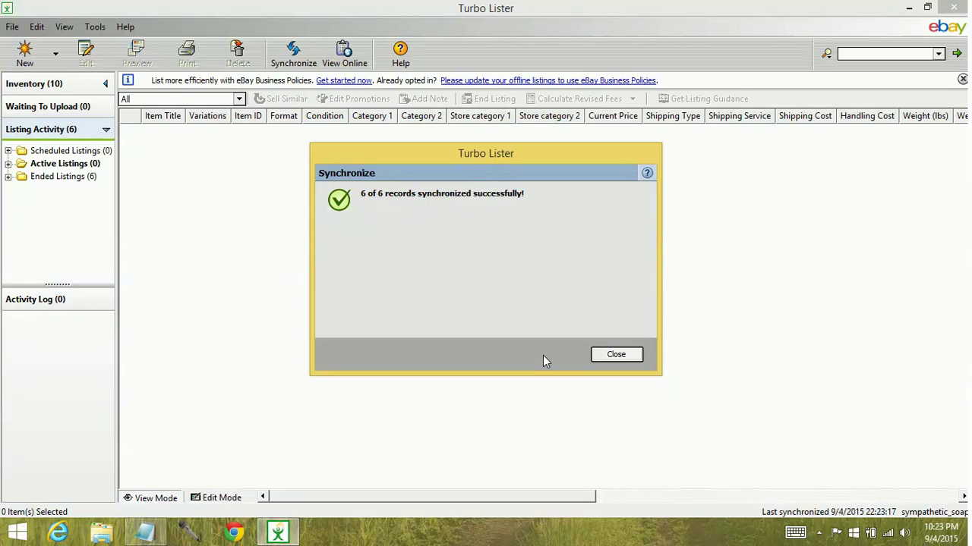
left_click(632, 356)
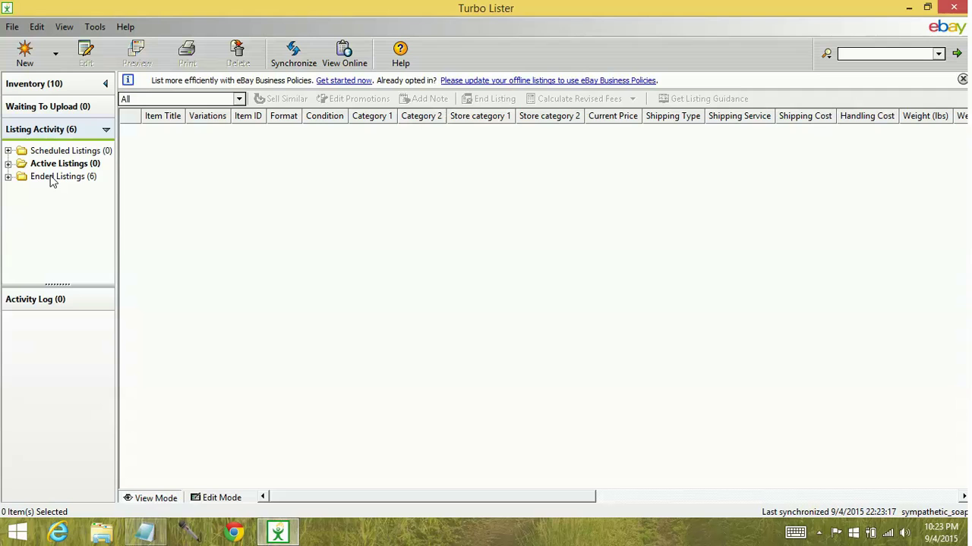
Expand the Ended Listings folder and look through the details of the sold items.
left_click(7, 177)
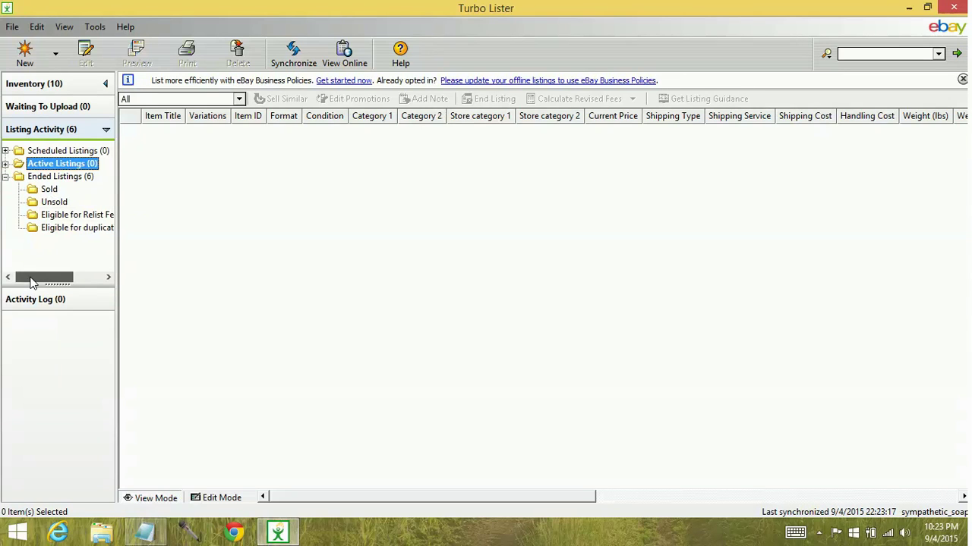
mouse_move(30, 282)
left_mouse_down()
mouse_move(82, 281)
mouse_move(31, 282)
left_mouse_up()
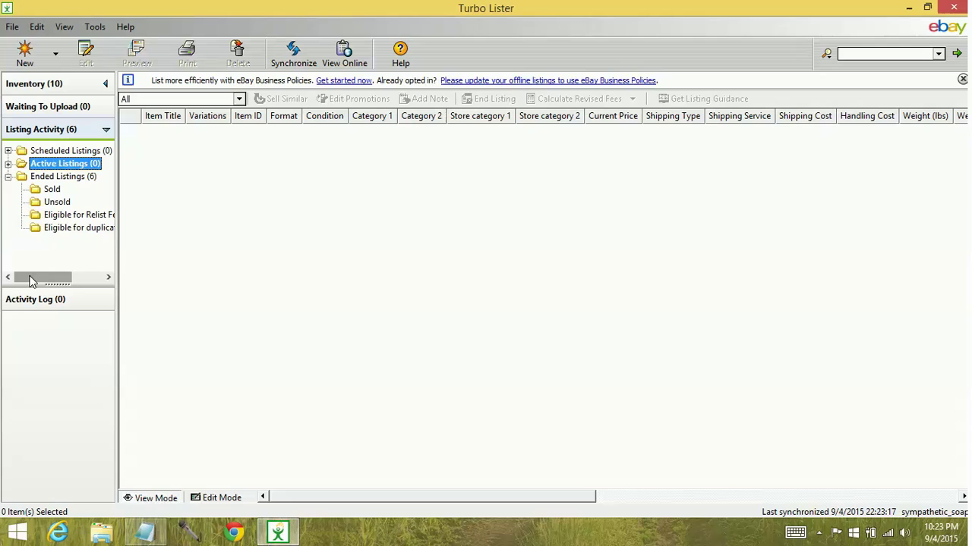
left_click(51, 189)
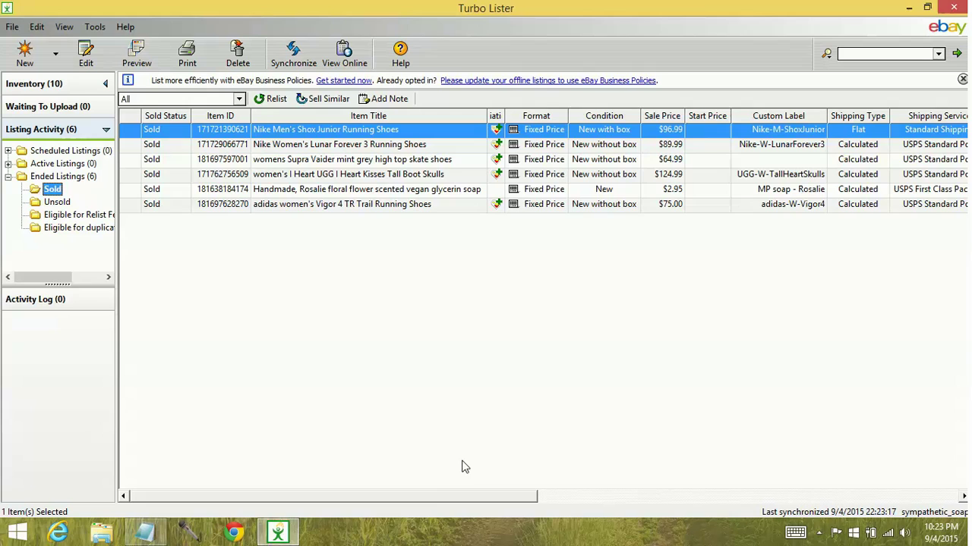
left_click_drag(435, 497, 455, 497)
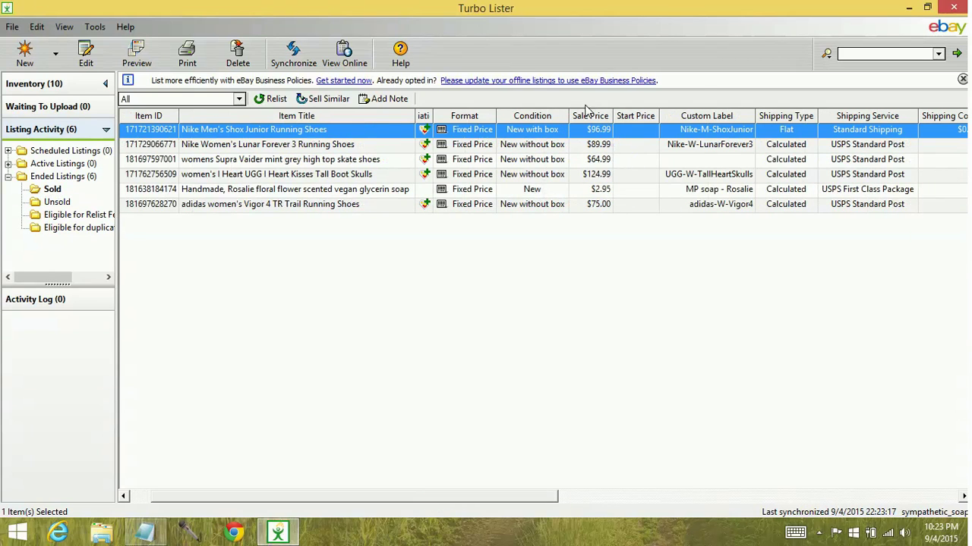
left_click_drag(537, 498, 516, 496)
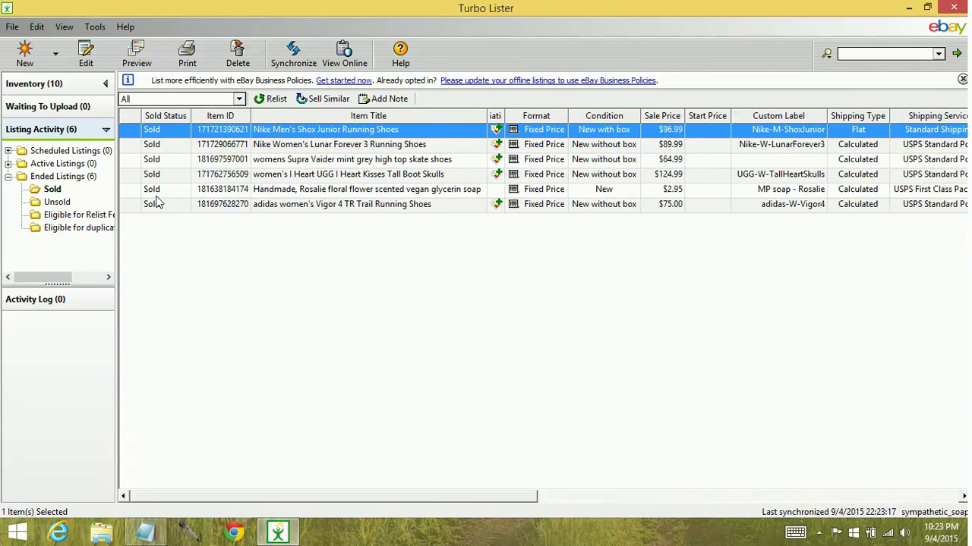
From Active Listings, synchronize with "Do not ask me again" enabled, and run a second synchronization without the options prompt.
left_click(53, 163)
left_click(302, 47)
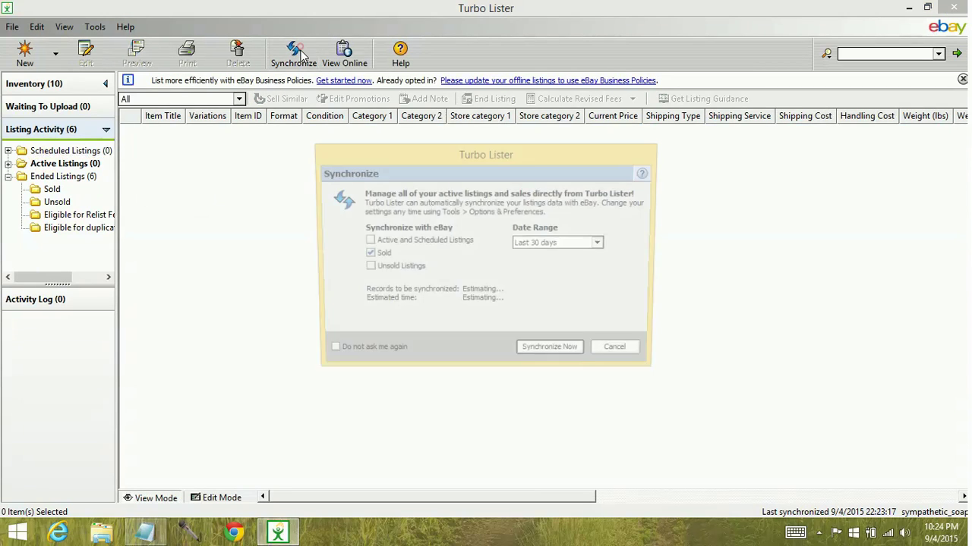
left_click(365, 241)
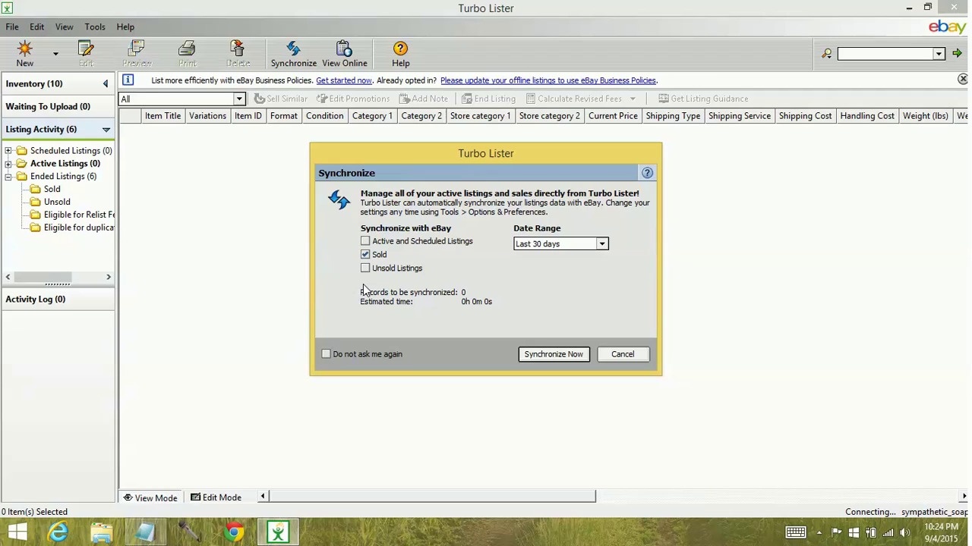
left_click(326, 355)
left_click(541, 356)
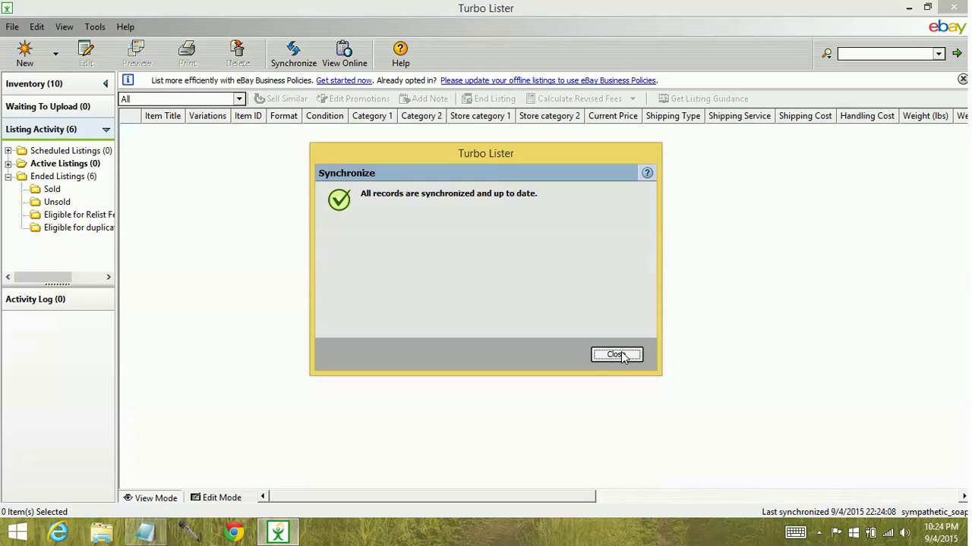
left_click(621, 357)
left_click(295, 61)
left_click(608, 353)
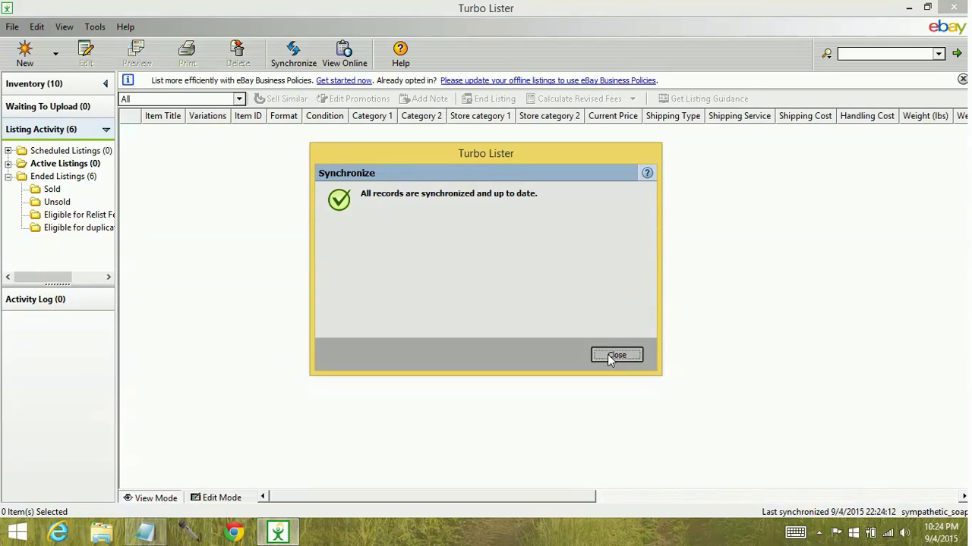
Enable "Show me all reminder messages" in the advanced Turbo Lister Options and save the preferences.
left_click(95, 29)
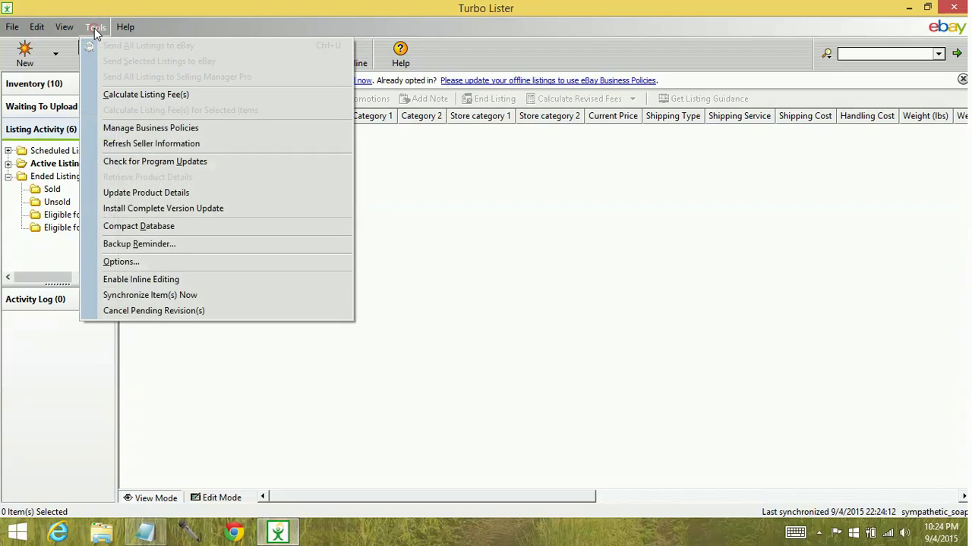
left_click(158, 264)
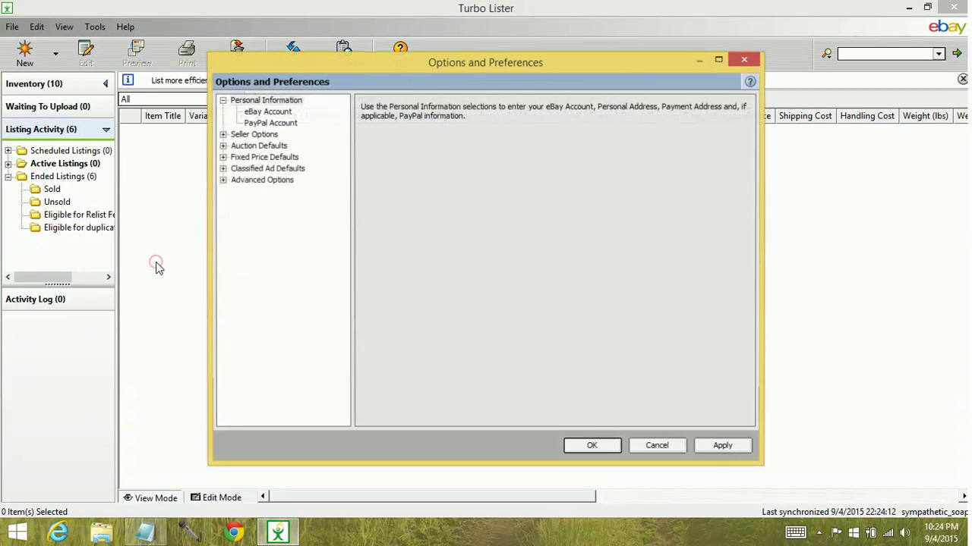
left_click(223, 180)
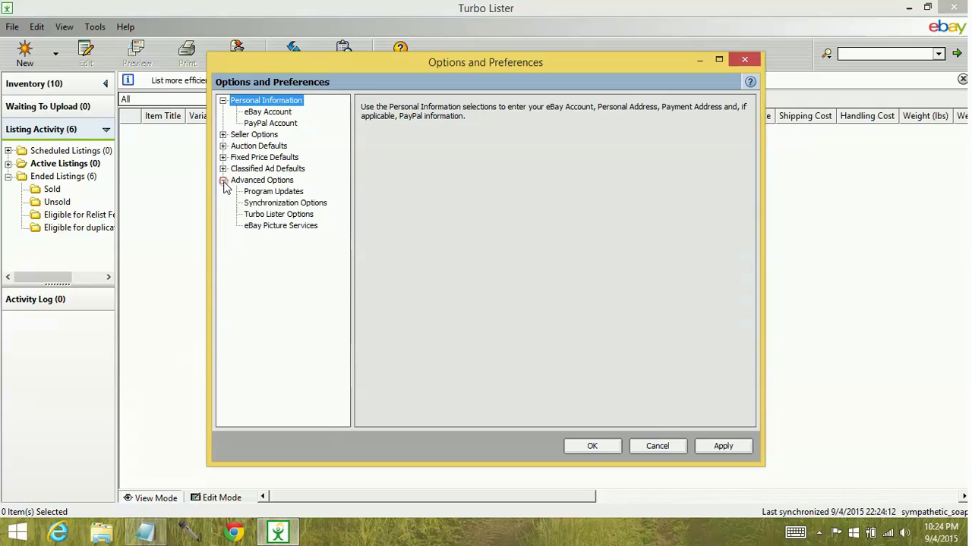
left_click(266, 214)
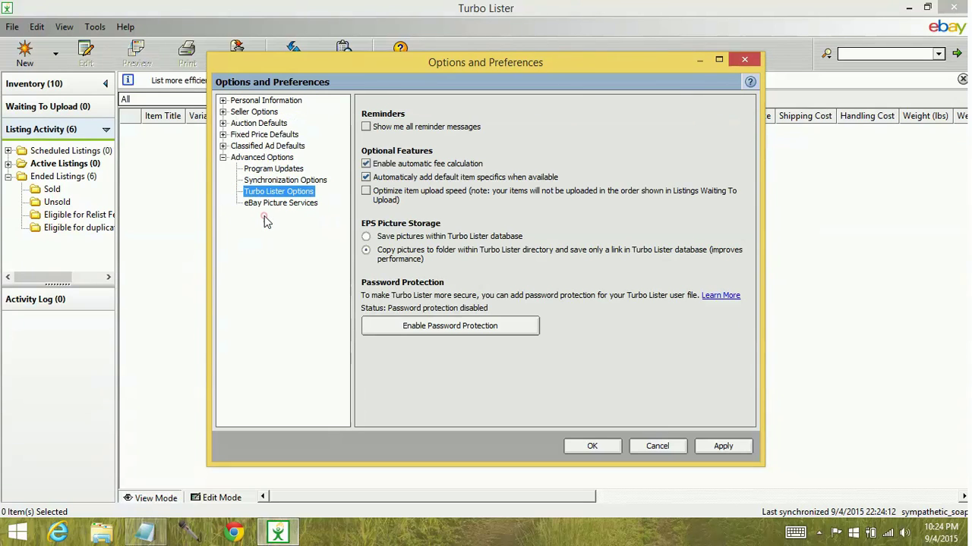
left_click(366, 128)
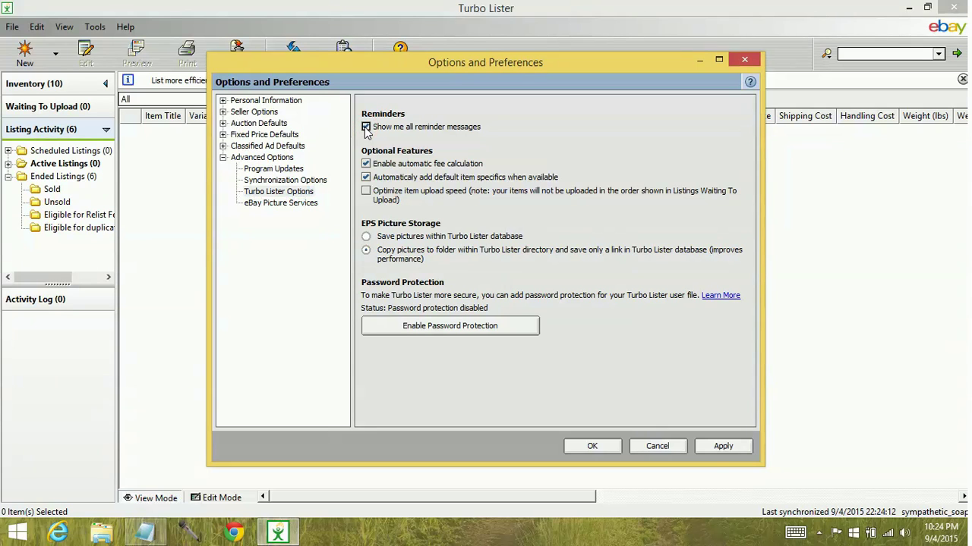
left_click(721, 447)
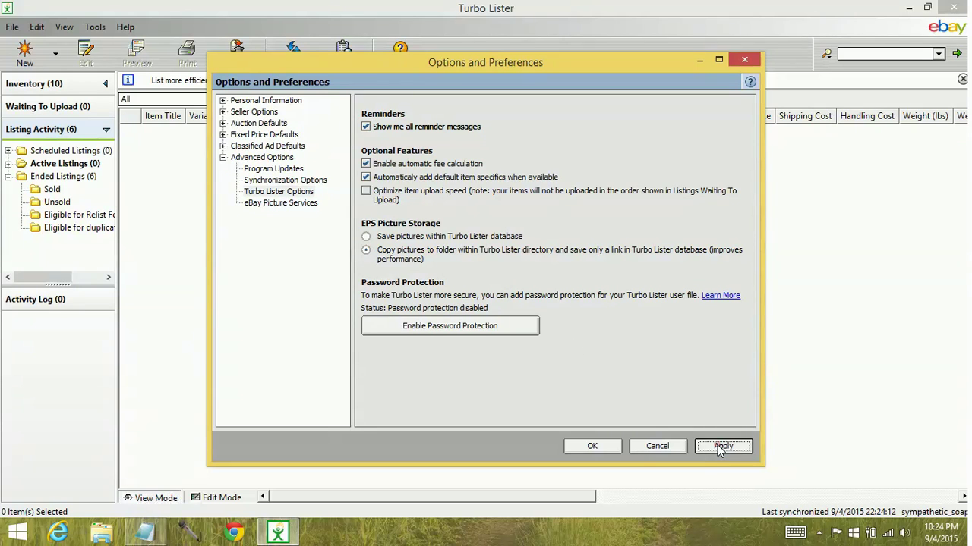
left_click(597, 445)
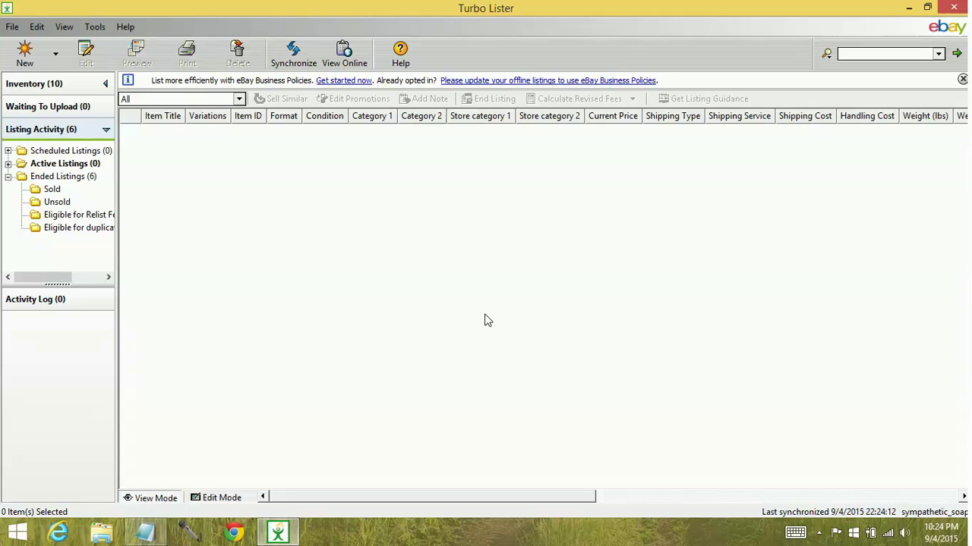
Start a synchronization to check whether its options prompt is shown again, and cancel it.
left_click(294, 54)
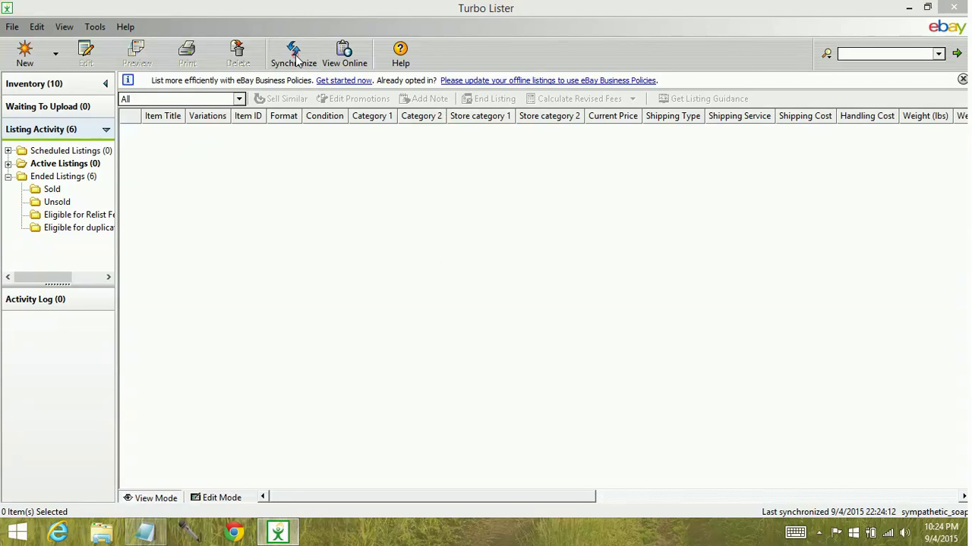
left_click(365, 255)
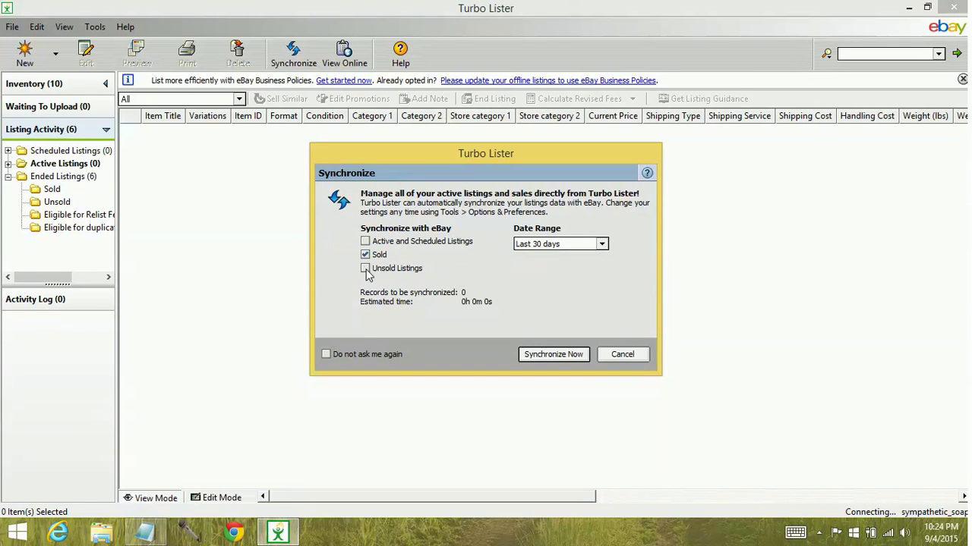
left_click(624, 355)
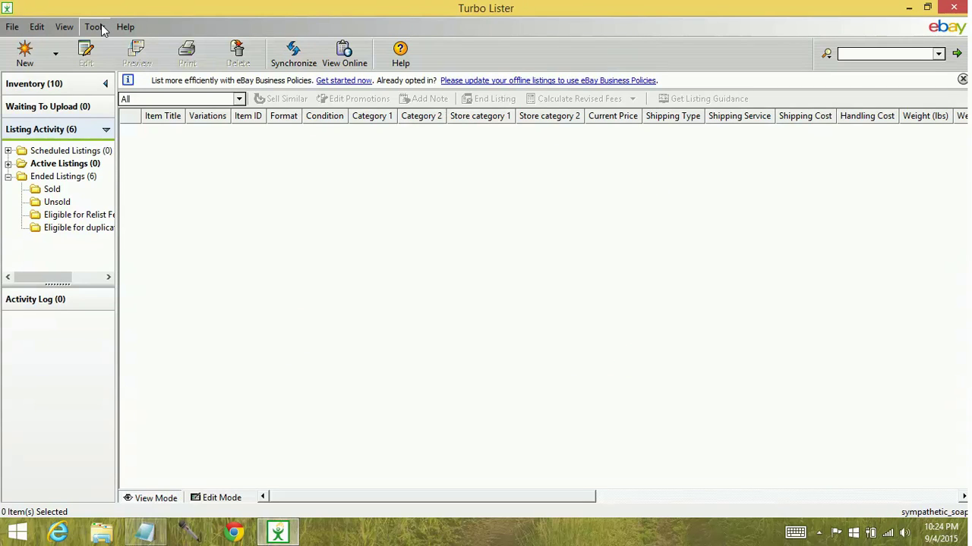
Review the automatic Synchronization Options in the advanced preferences and close them with the settings applied.
left_click(94, 27)
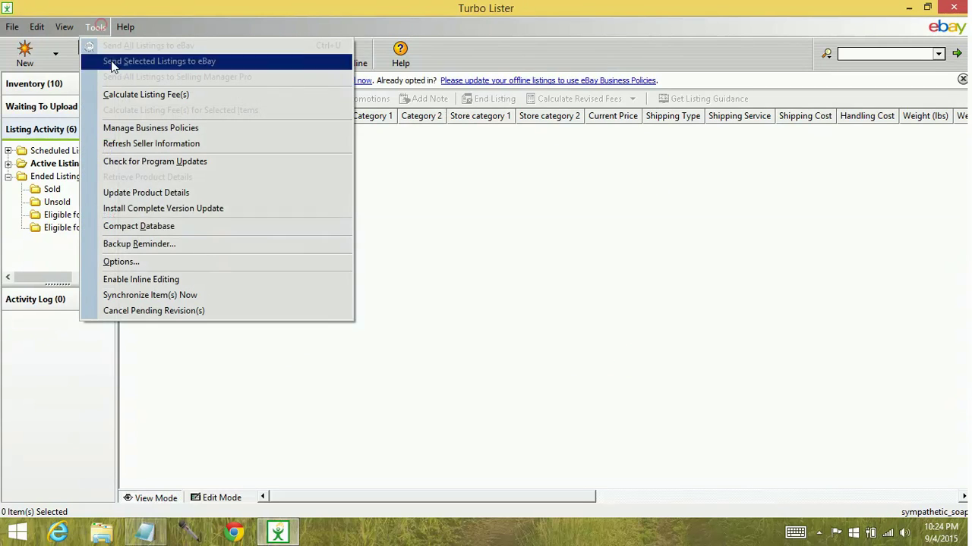
left_click(110, 262)
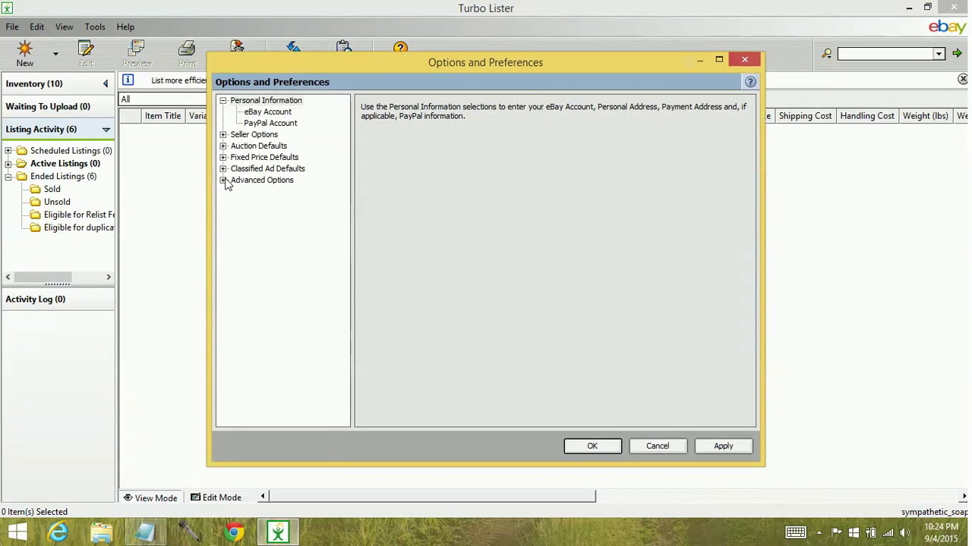
left_click(223, 180)
left_click(254, 202)
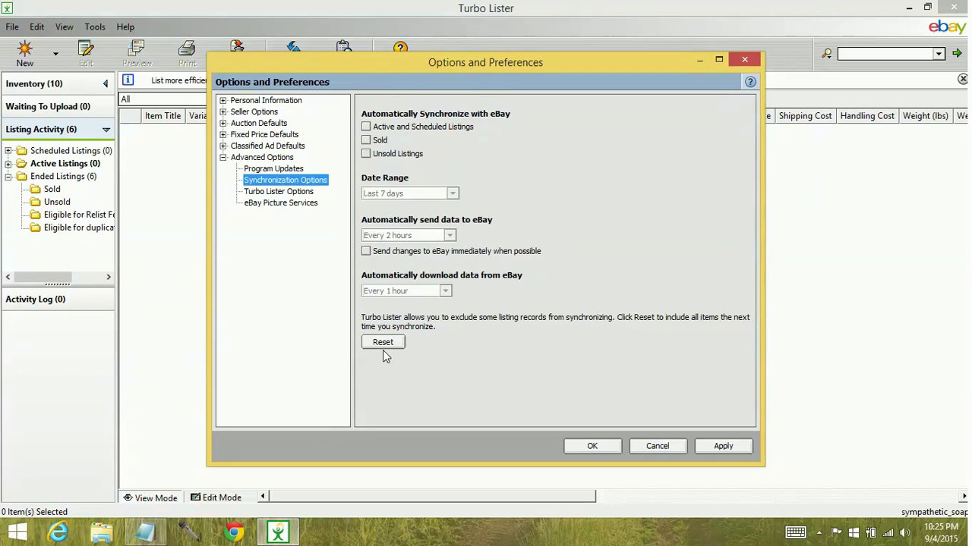
left_click(715, 451)
left_click(595, 444)
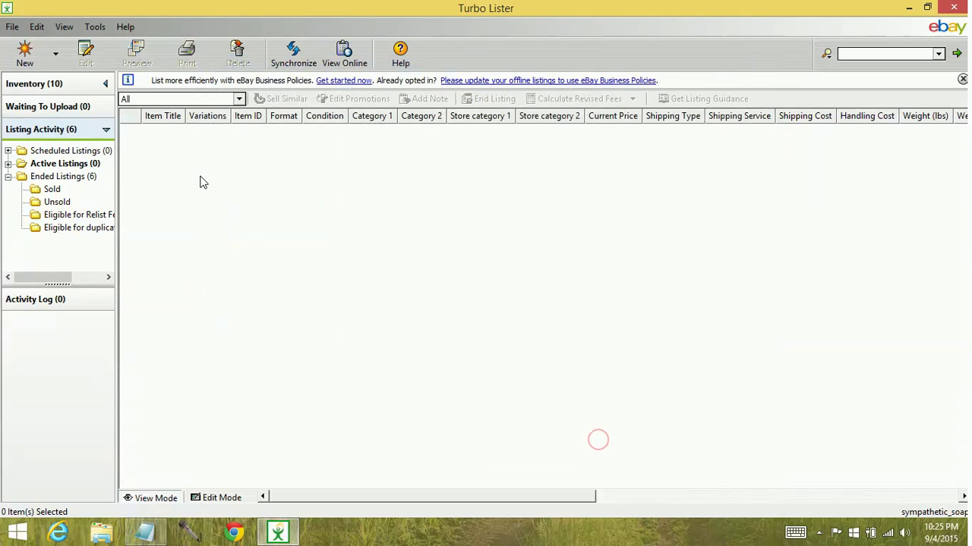
Show all items in the Ended Listings folder.
left_click(84, 176)
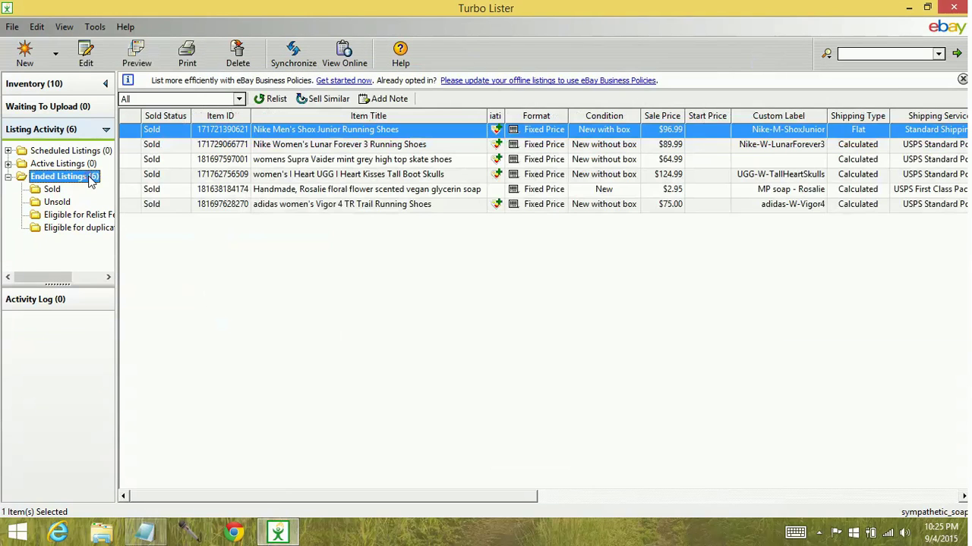
Delete the Nike Men's Shox Junior and Nike Women's Lunar Forever 3 listings from the Ended Listings folder.
left_click(172, 146, "ctrl")
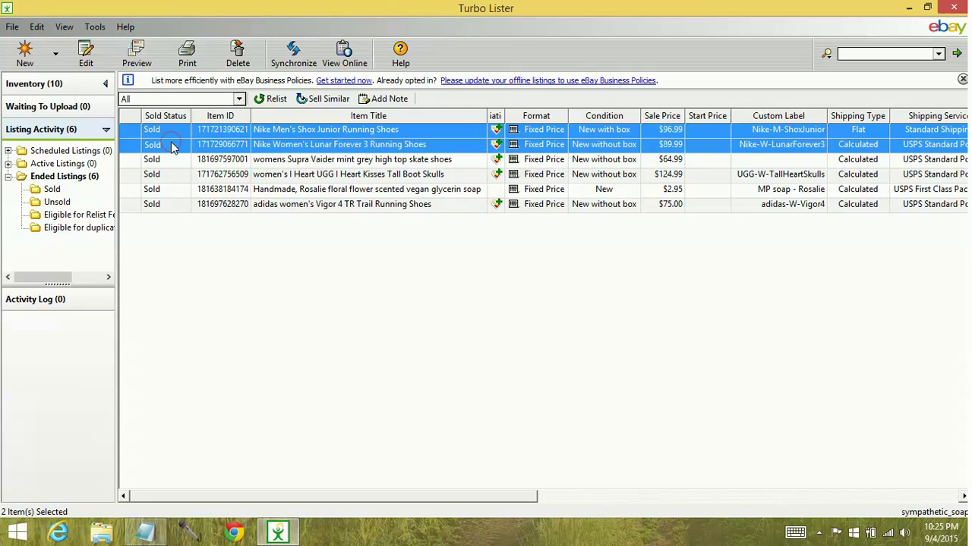
left_click(235, 53)
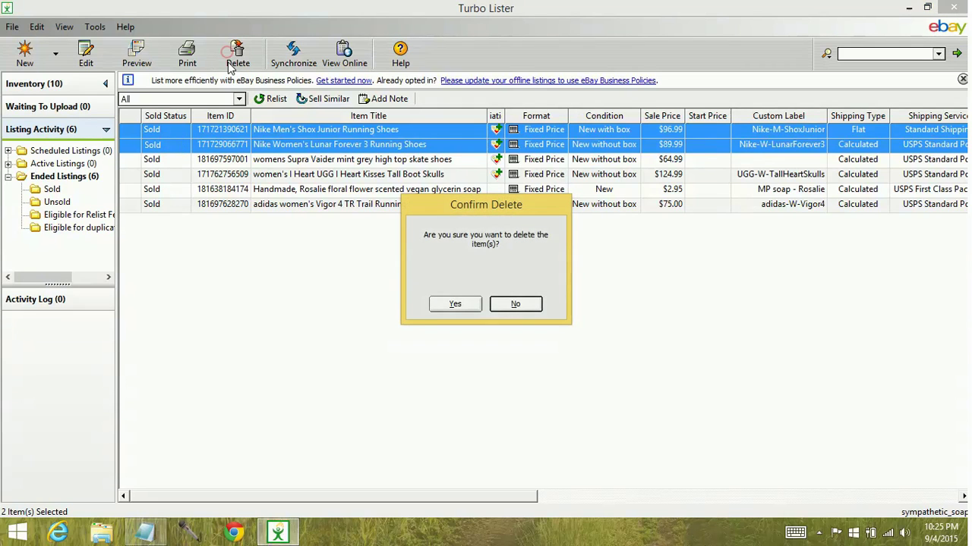
left_click(449, 306)
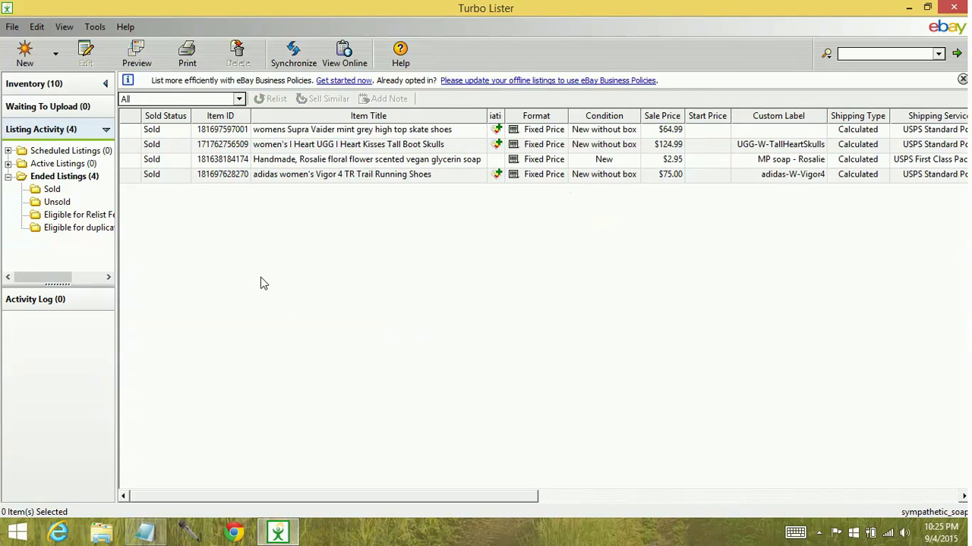
Synchronize the Sold listings from the last 30 days with eBay and dismiss the completion dialog.
left_click(291, 56)
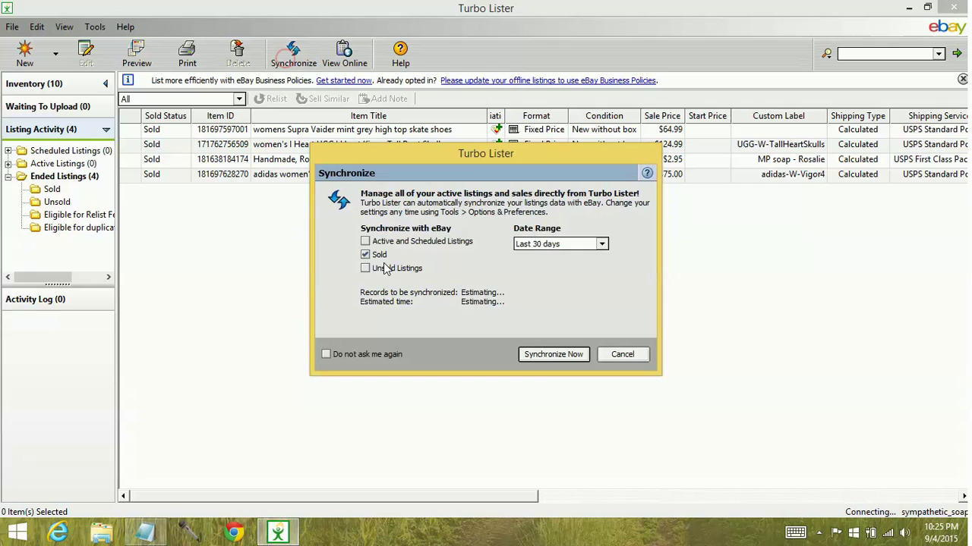
left_click(547, 355)
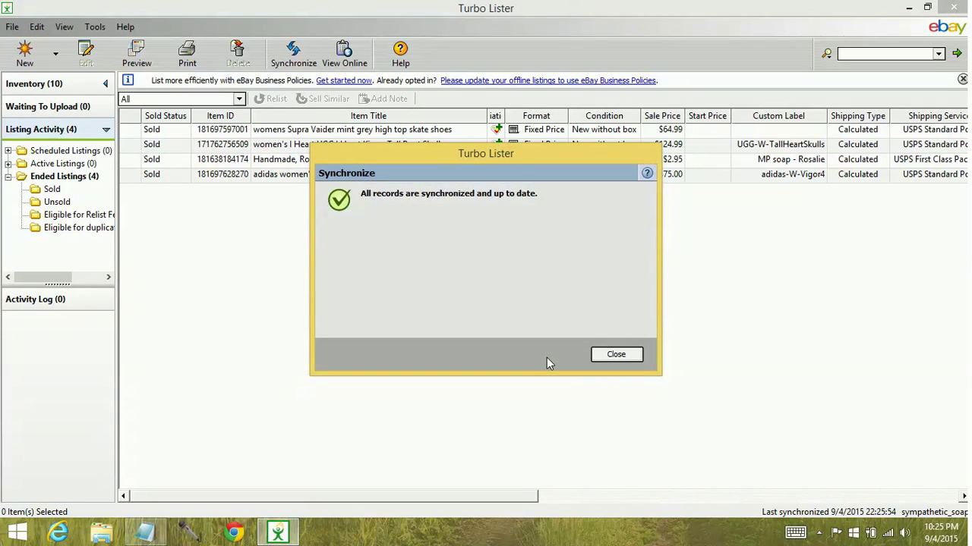
left_click(616, 356)
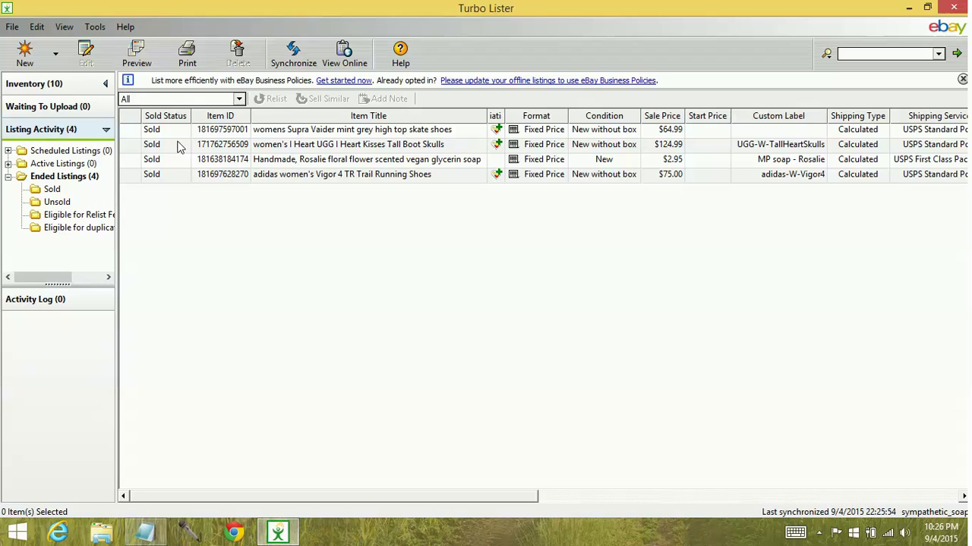
Reset the excluded listing records in the advanced Synchronization Options so all items are included in the next synchronization, and save the preferences.
left_click(98, 28)
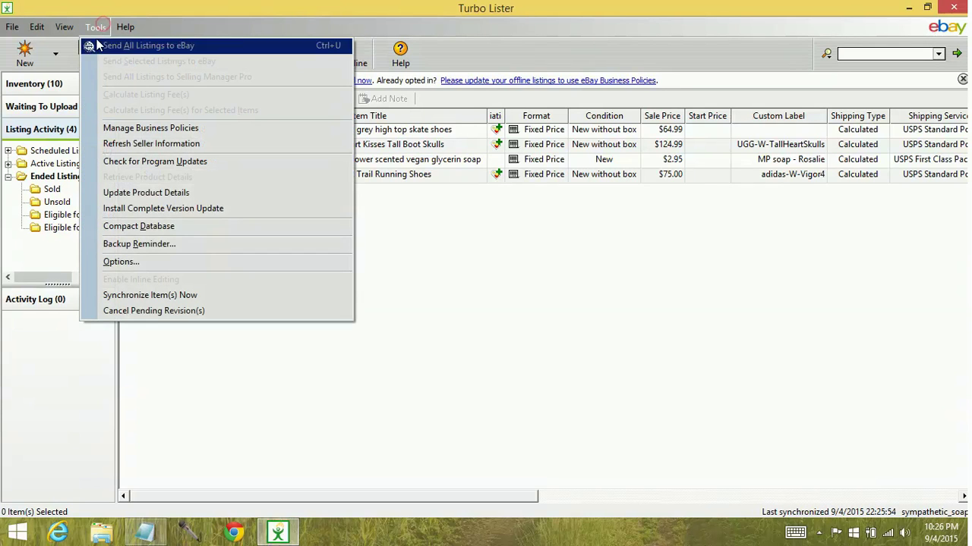
left_click(106, 262)
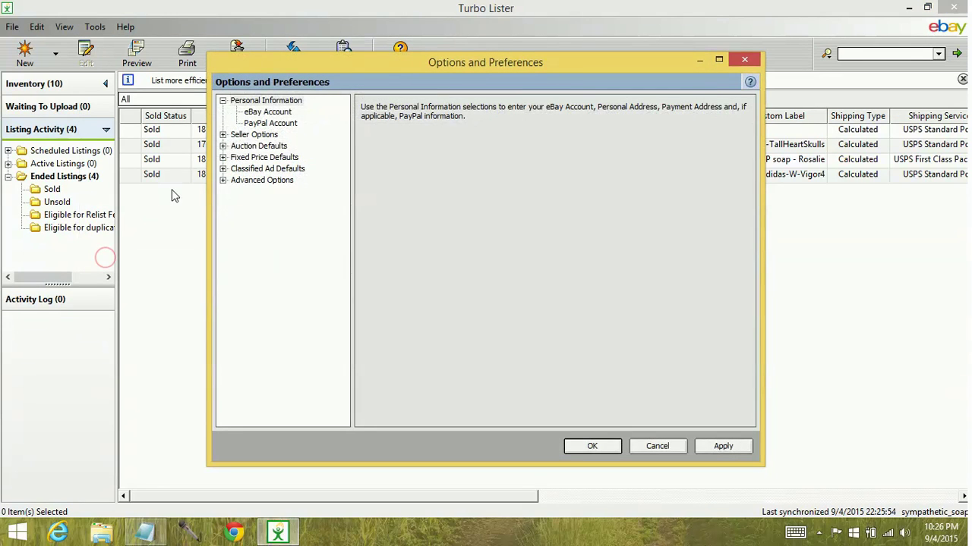
left_click(223, 180)
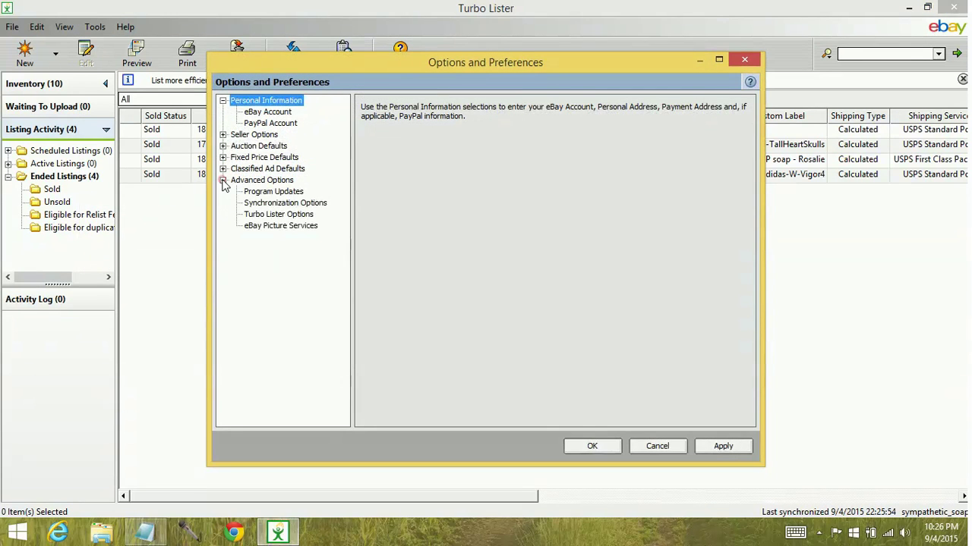
left_click(264, 203)
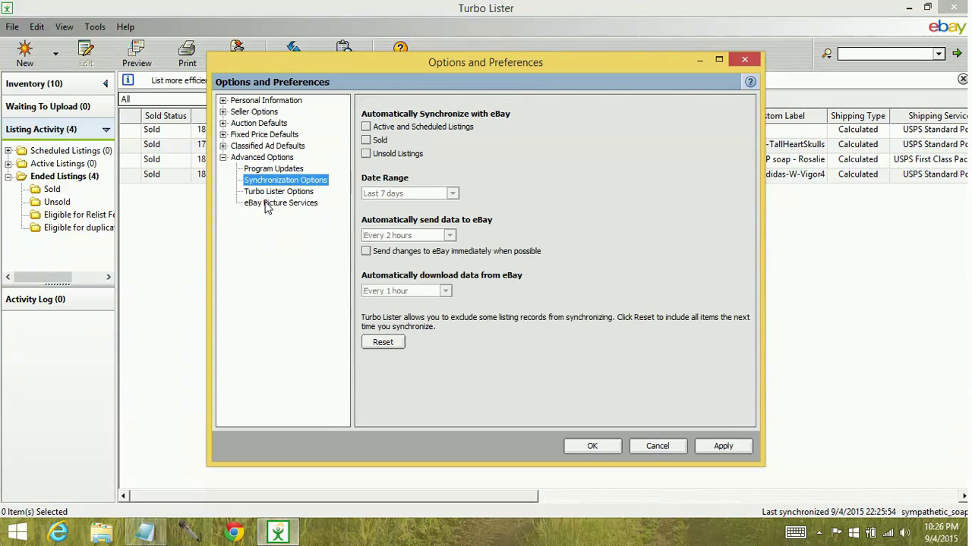
left_click(384, 343)
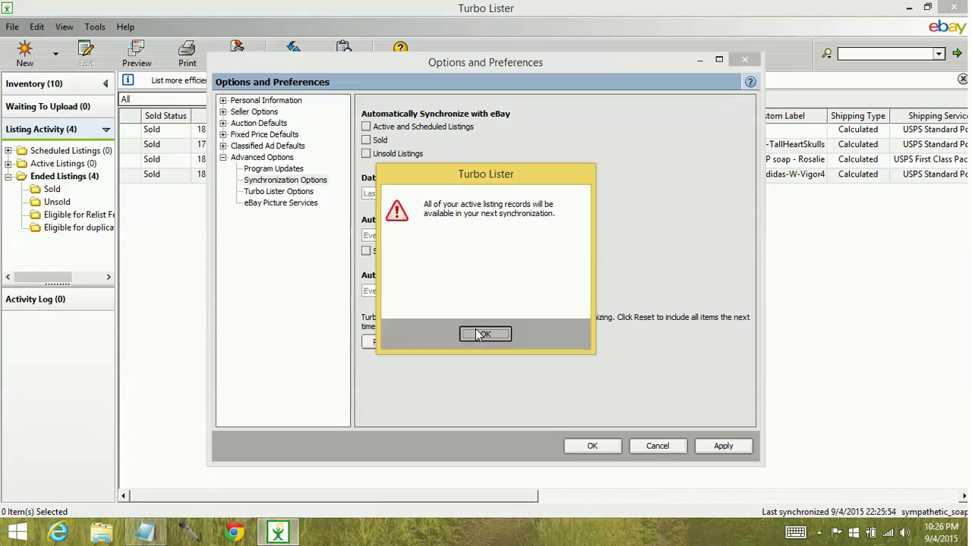
left_click(480, 335)
left_click(715, 448)
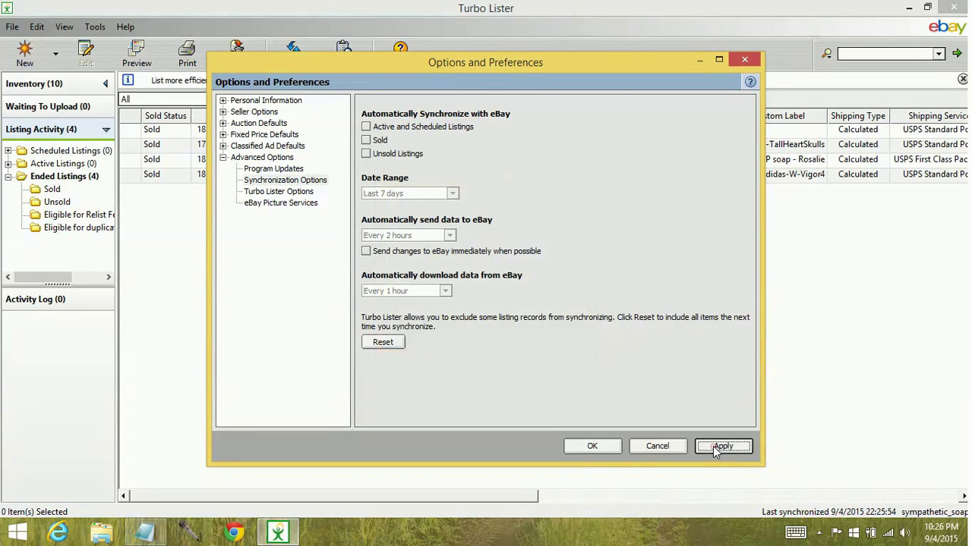
left_click(612, 448)
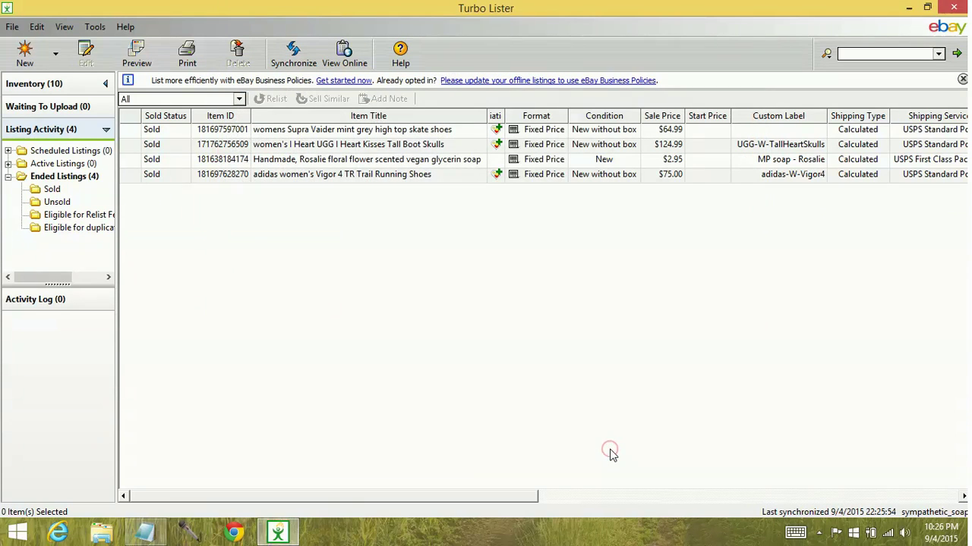
Run the eBay synchronization again to restore the two deleted Nike listings to the Ended Listings folder.
left_click(294, 55)
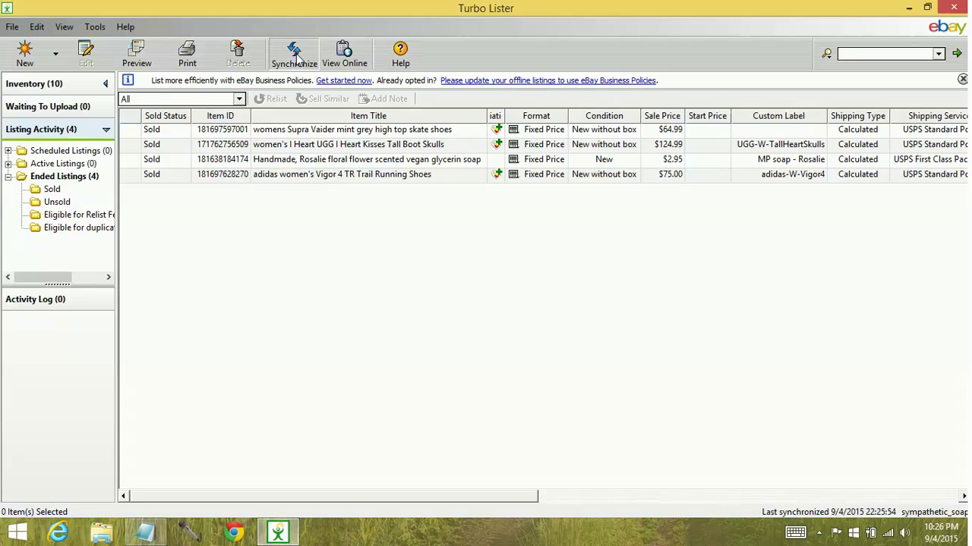
left_click(552, 354)
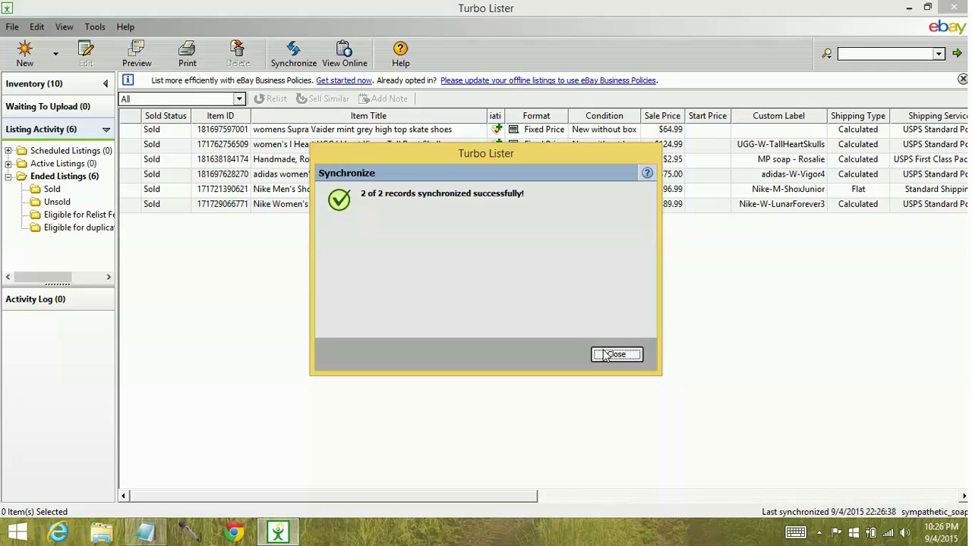
left_click(607, 354)
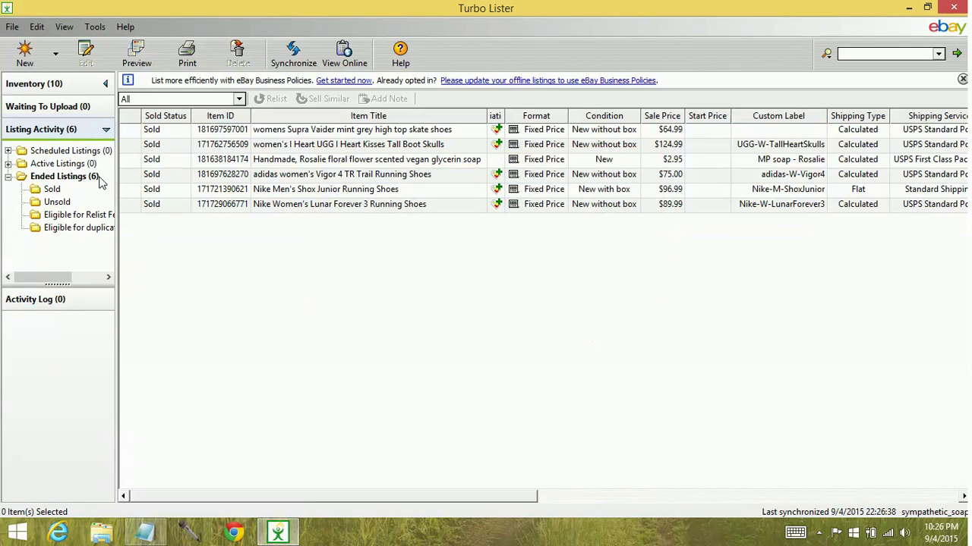